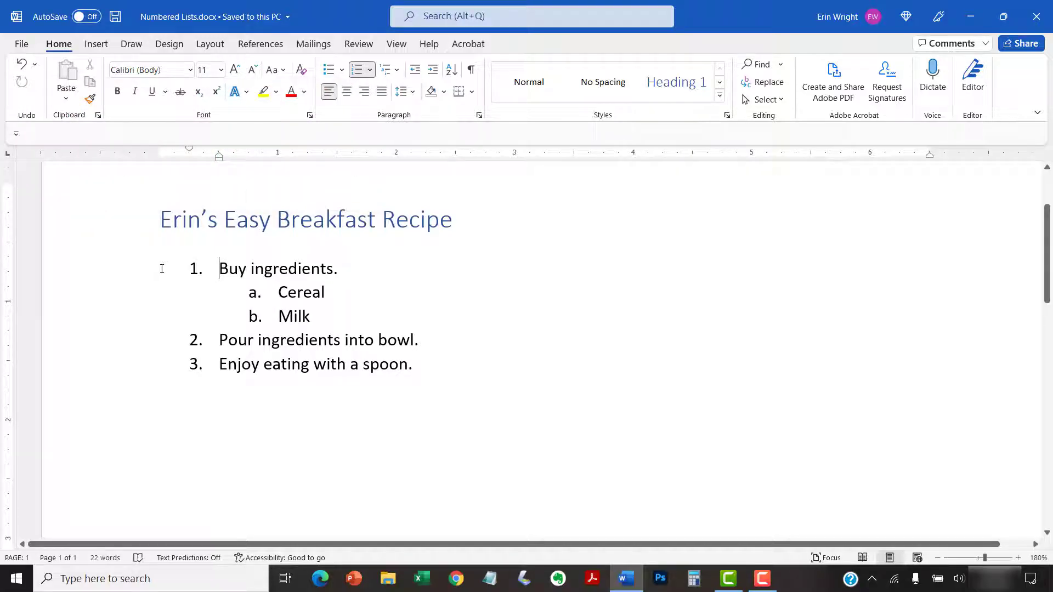
- Select the recipe's top-level list numbers and show the numbering format choices
left_click(194, 268)
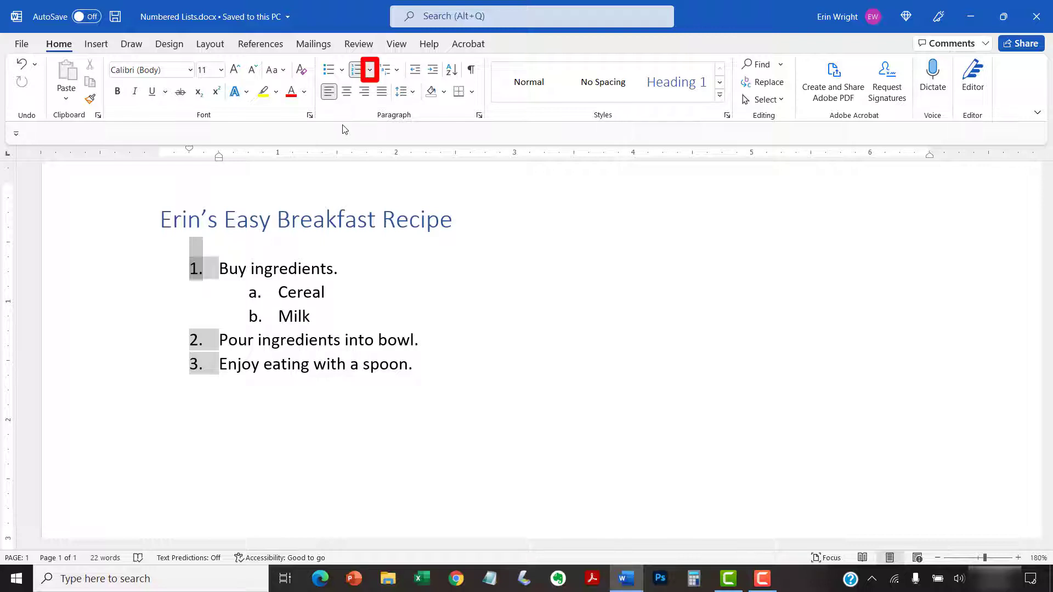
left_click(371, 71)
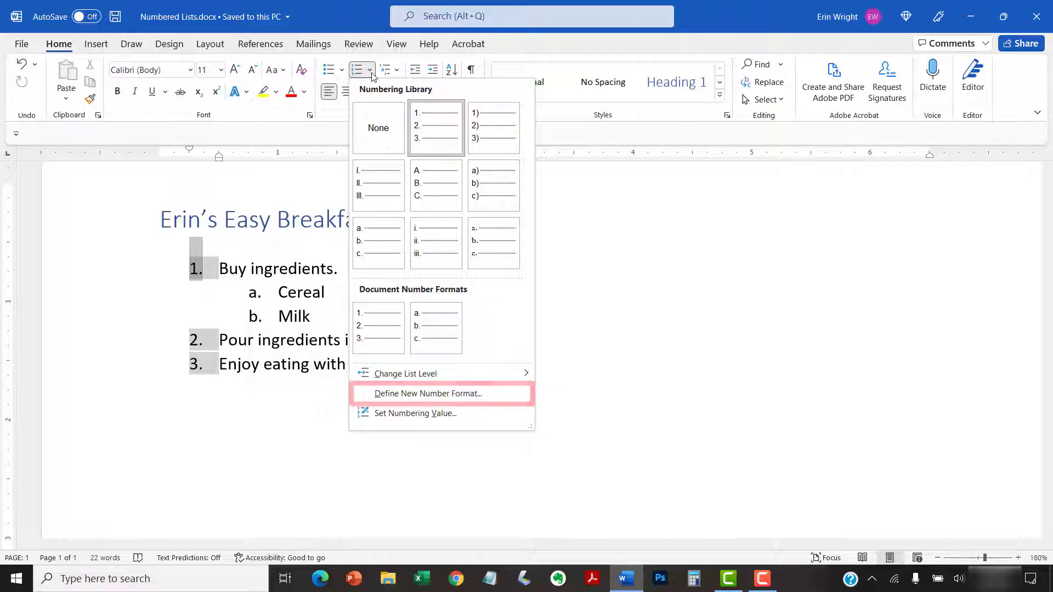
- Define a new number format in 1, 2, 3 style with 'Step' before the number, giving 'Step 1.'
left_click(376, 393)
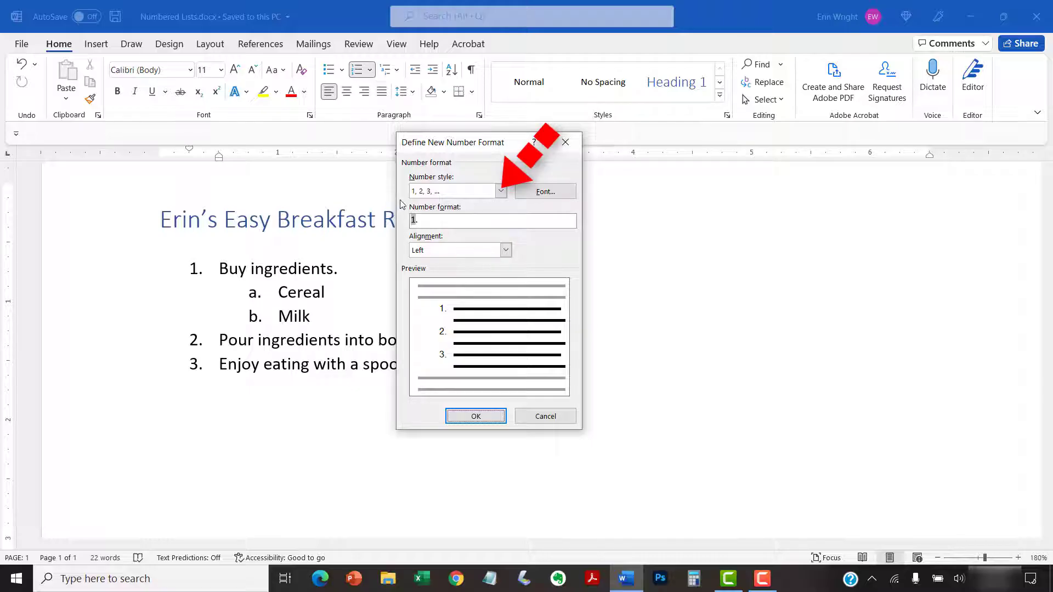
left_click(500, 191)
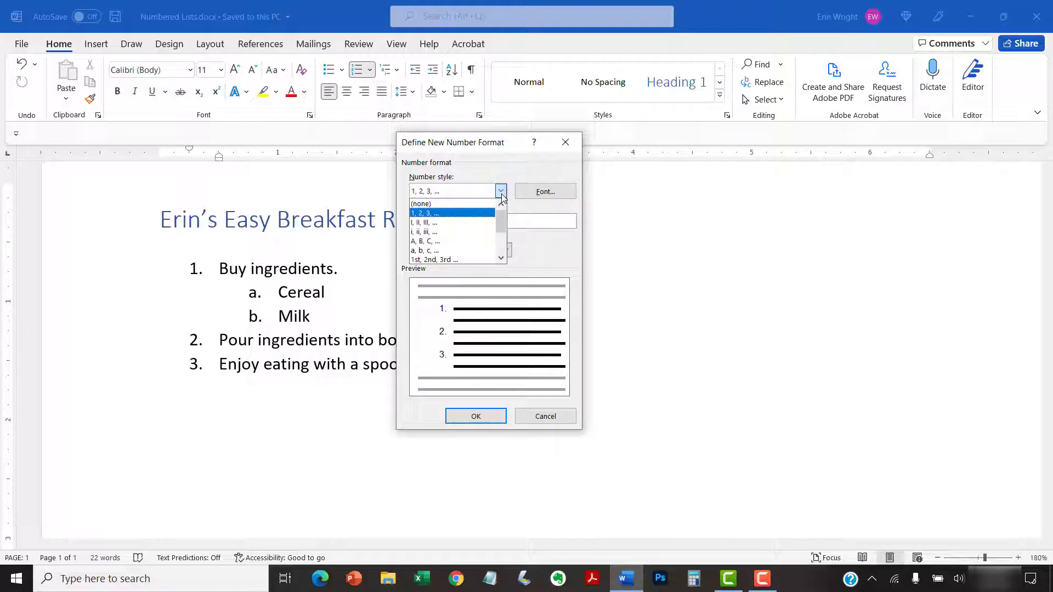
left_click(501, 195)
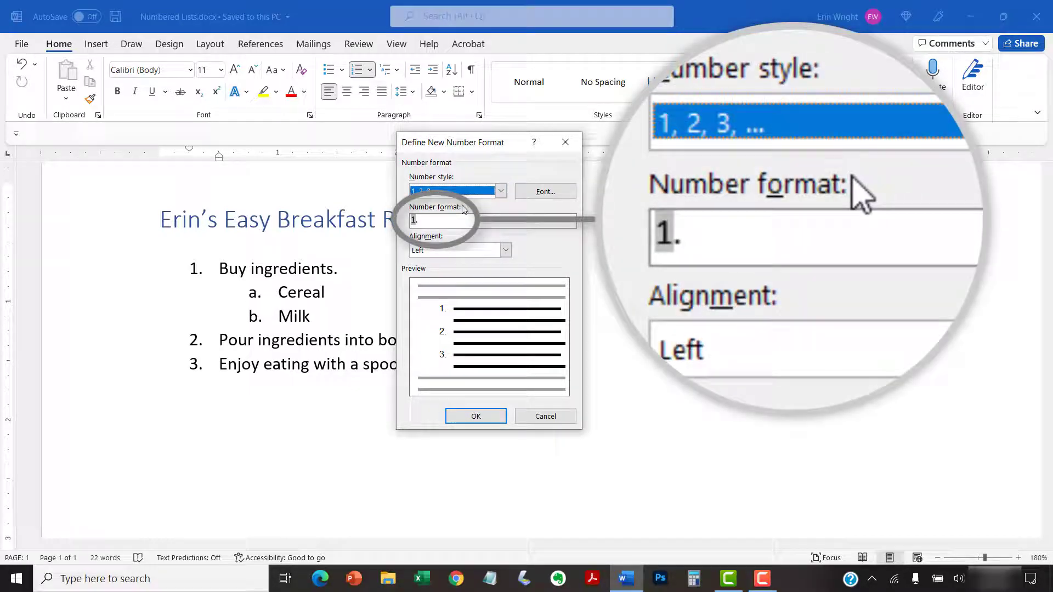
left_click(413, 220)
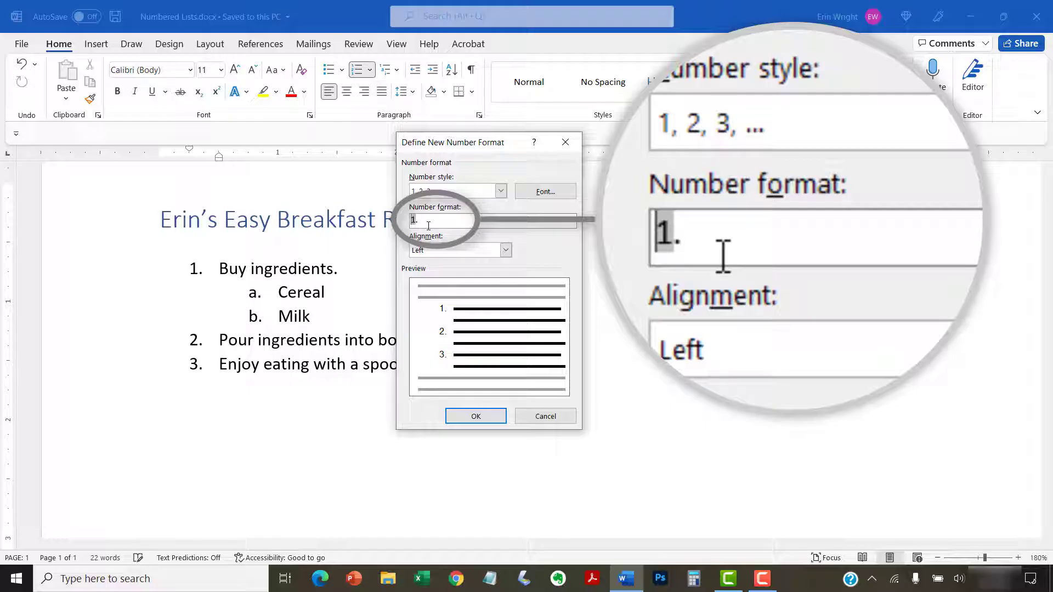
type("Step")
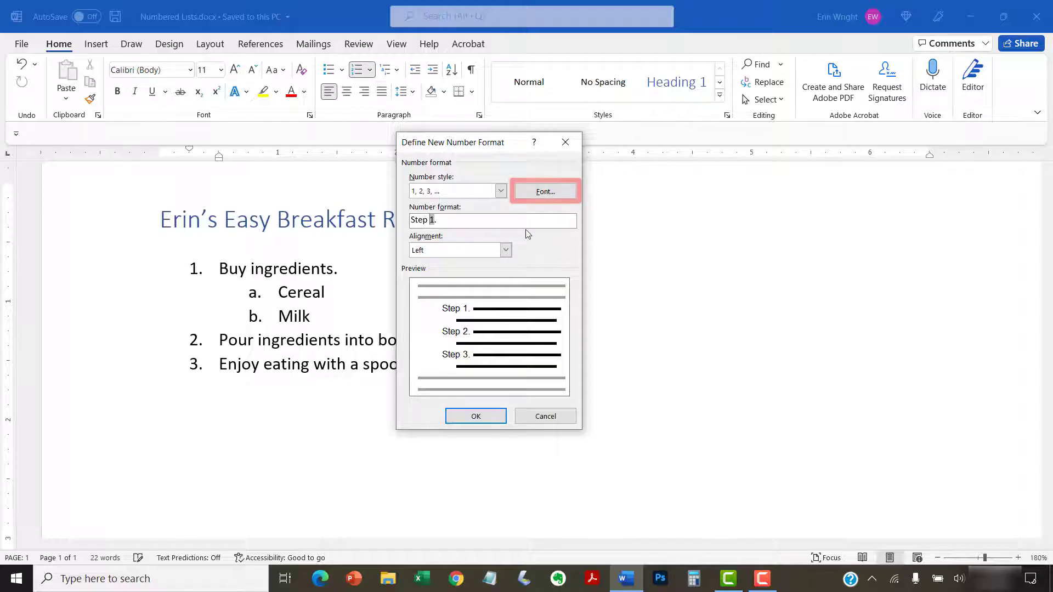
- Make the Step numbers Adobe Caslon Pro 12, dark blue, single-underlined with Automatic underline colour
left_click(535, 188)
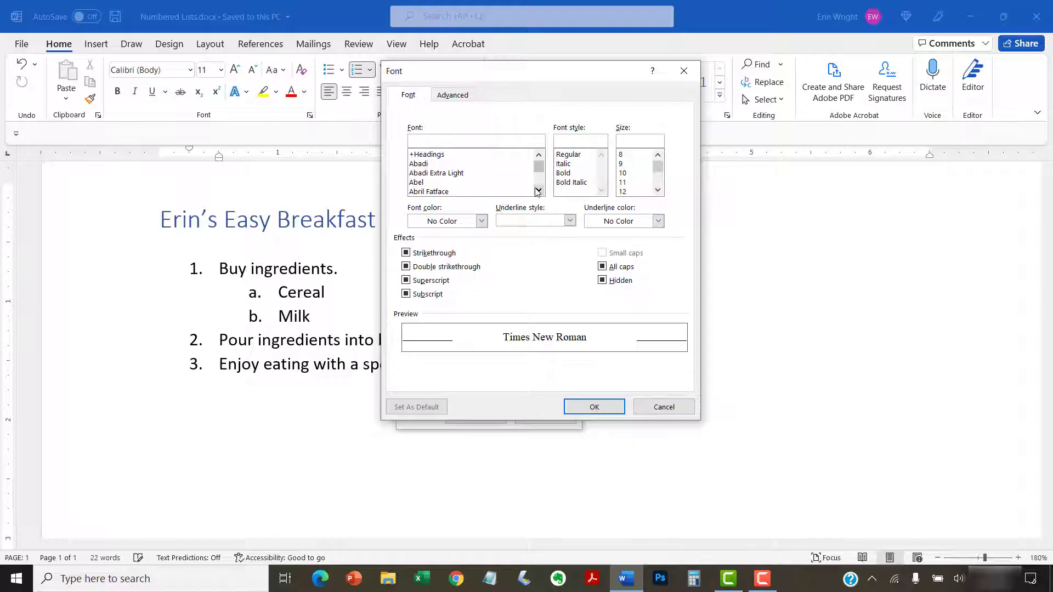
left_click(539, 189)
left_click(539, 189)
left_click(538, 189)
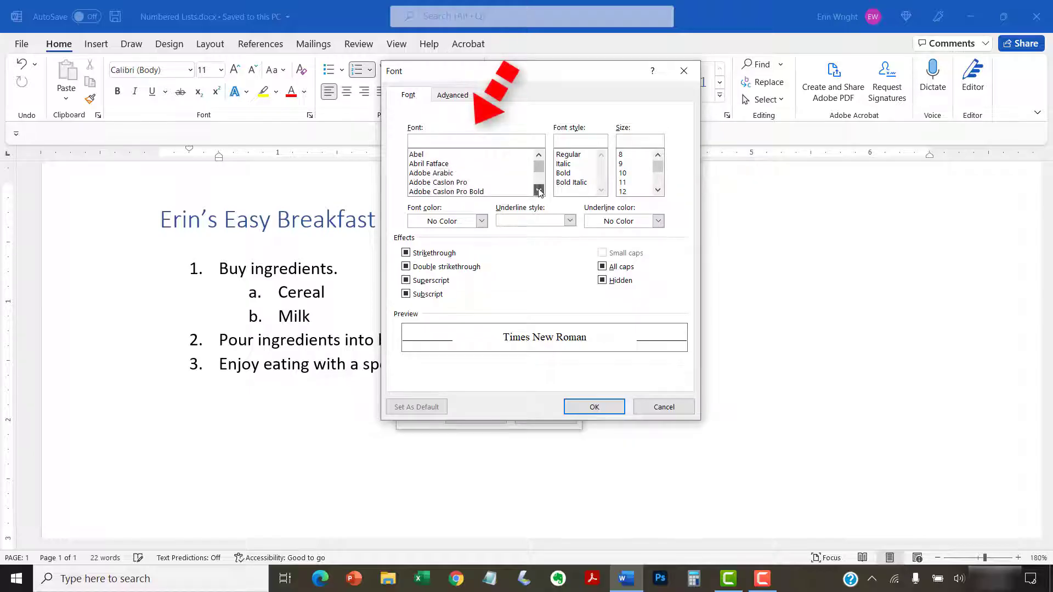
left_click(459, 183)
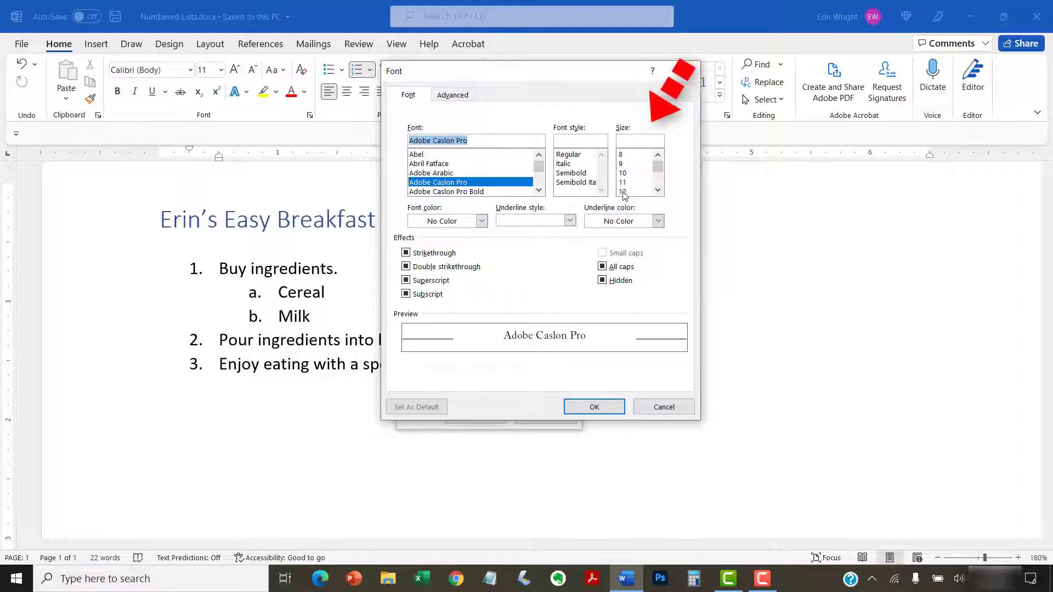
left_click(622, 191)
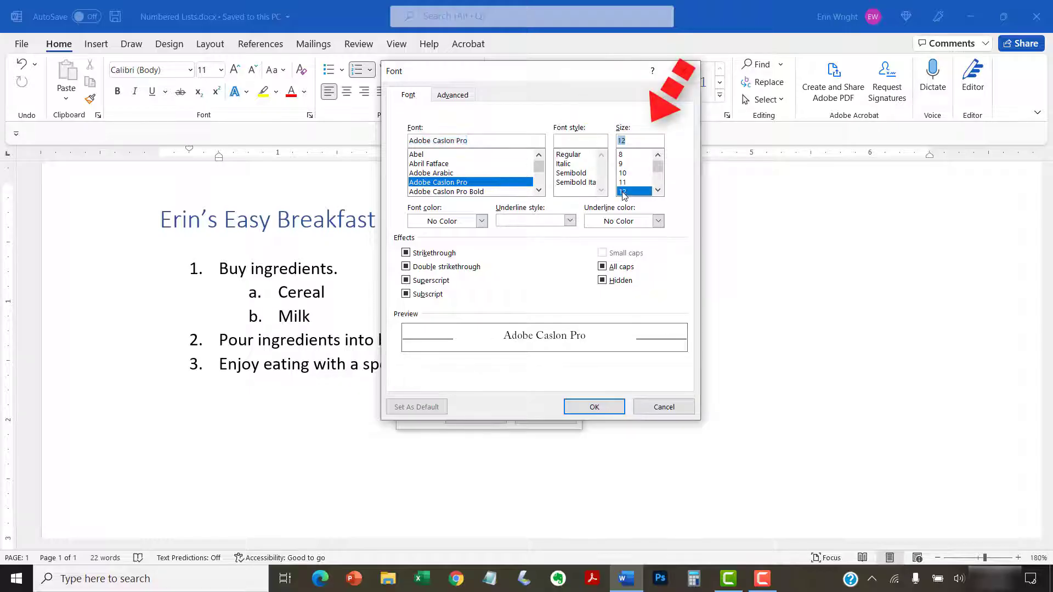
left_click(482, 221)
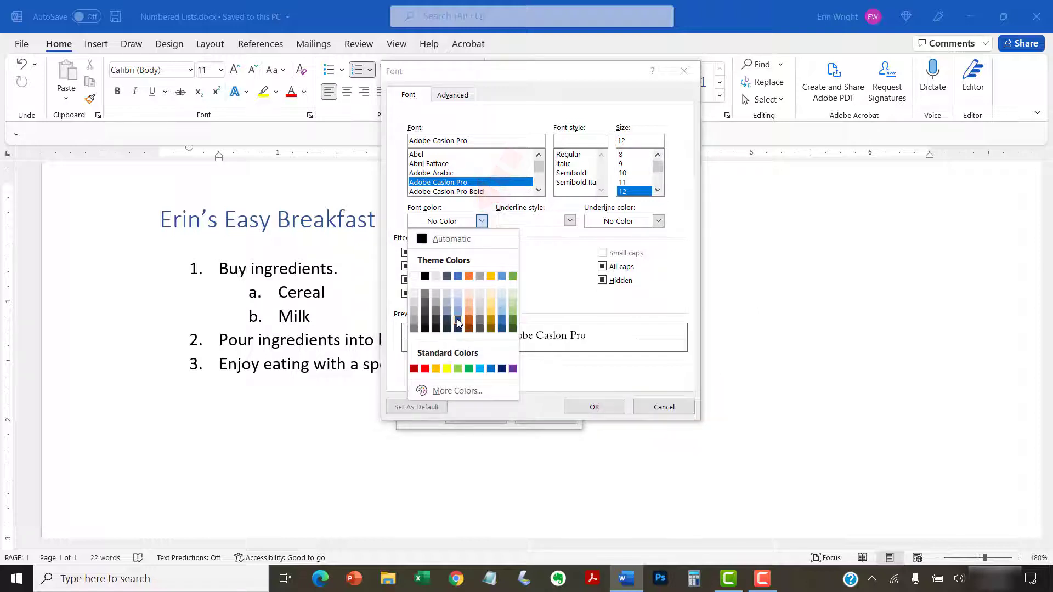
left_click(461, 307)
left_click(570, 220)
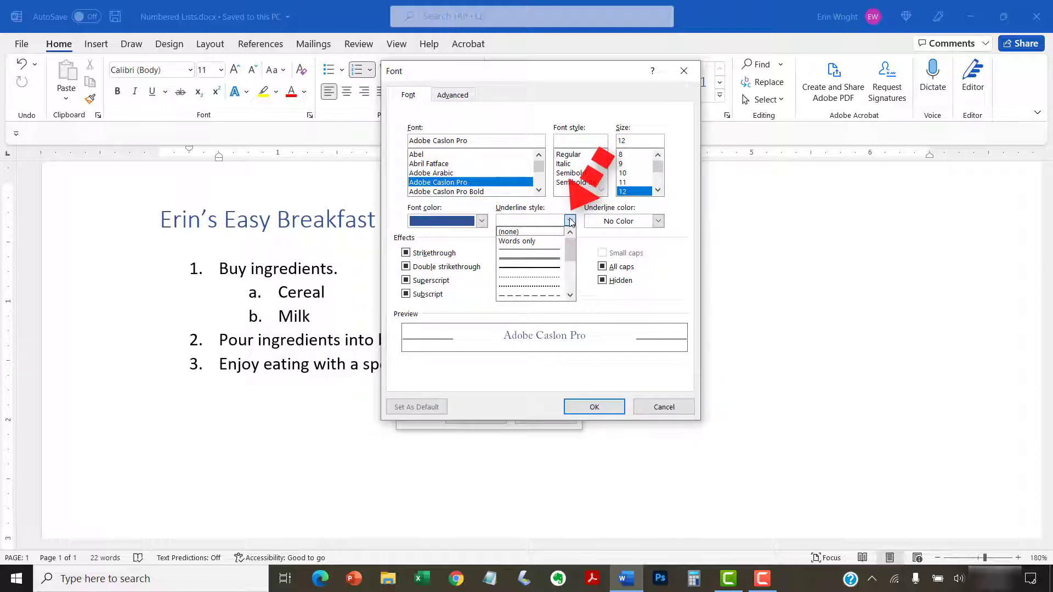
left_click(528, 268)
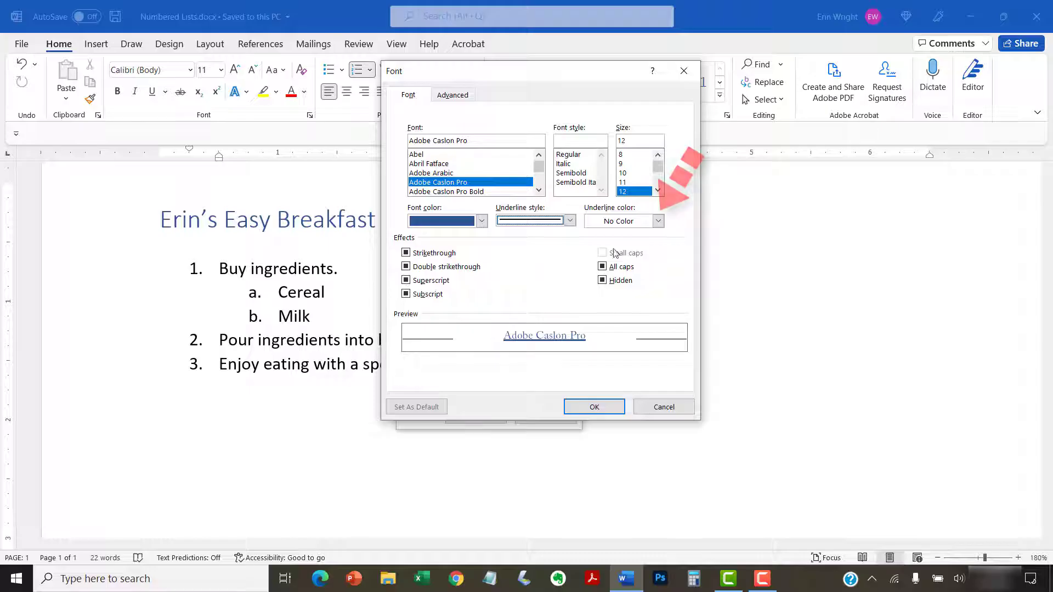
left_click(658, 221)
left_click(631, 239)
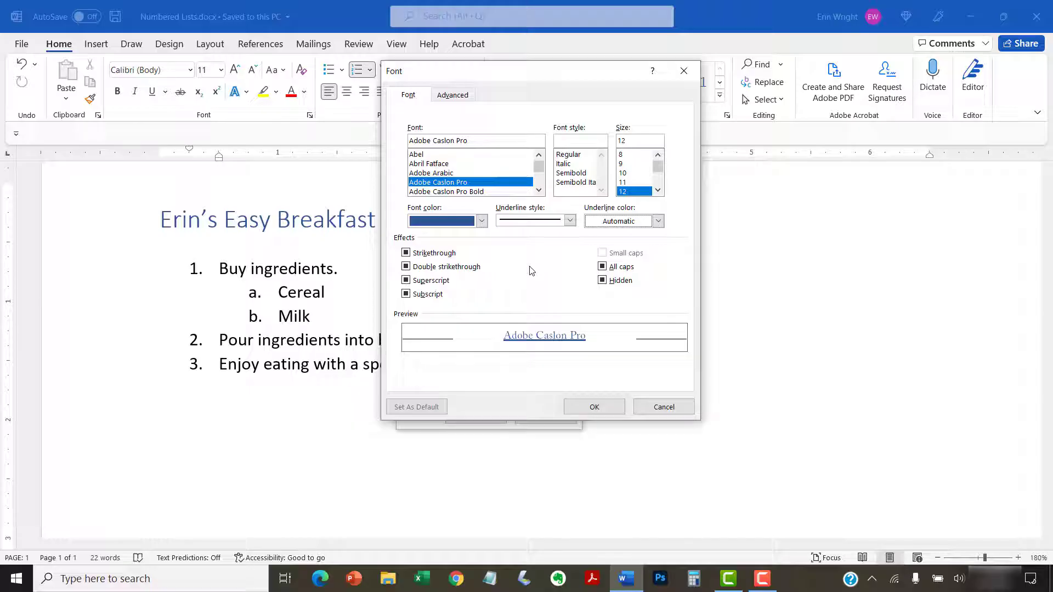
left_click(583, 408)
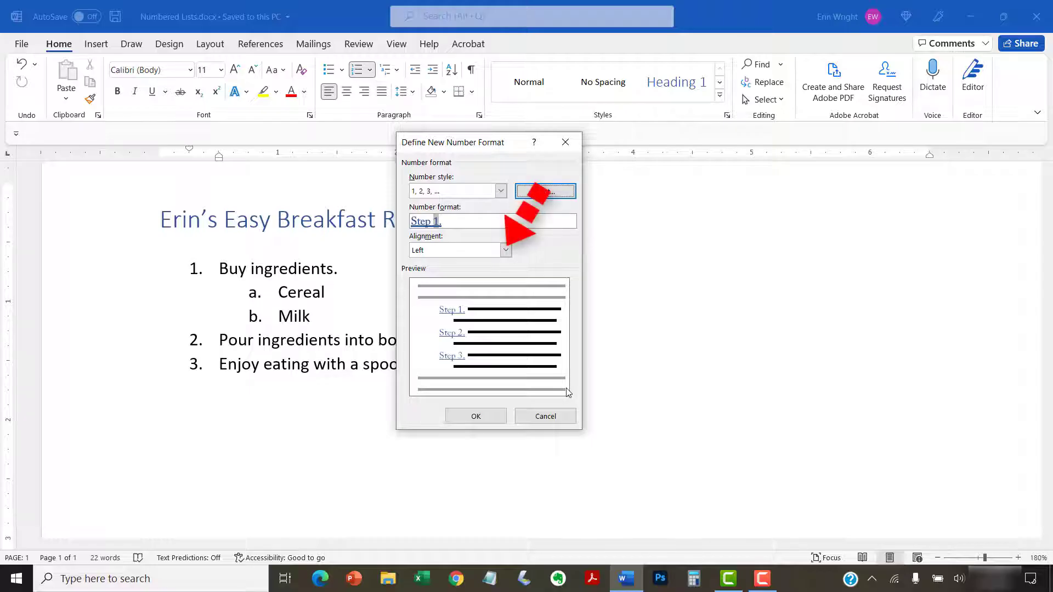
- Keep the Step numbers left aligned and apply the new format to the recipe list
left_click(507, 250)
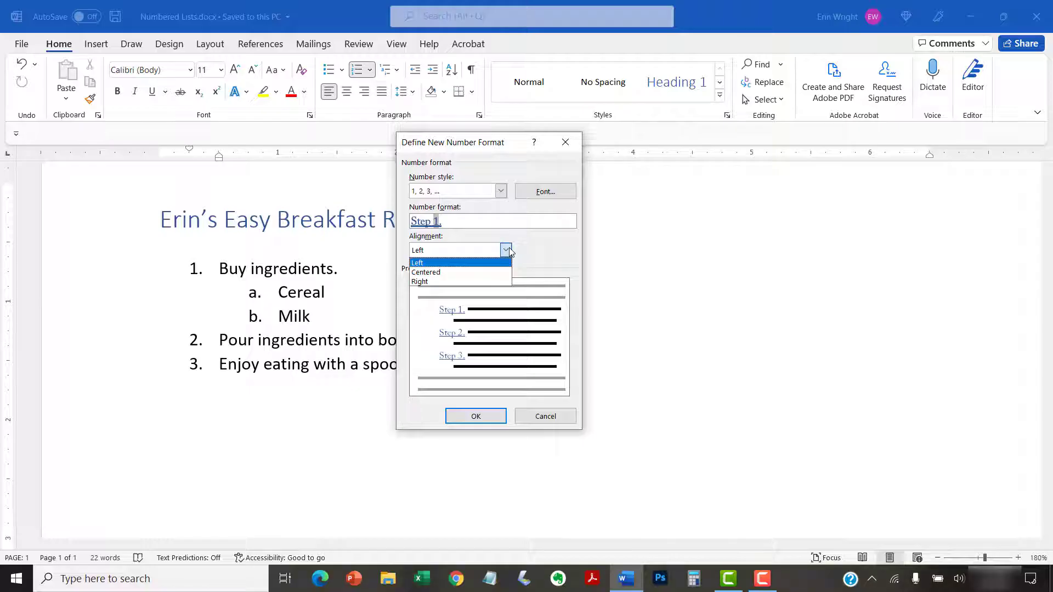
left_click(507, 250)
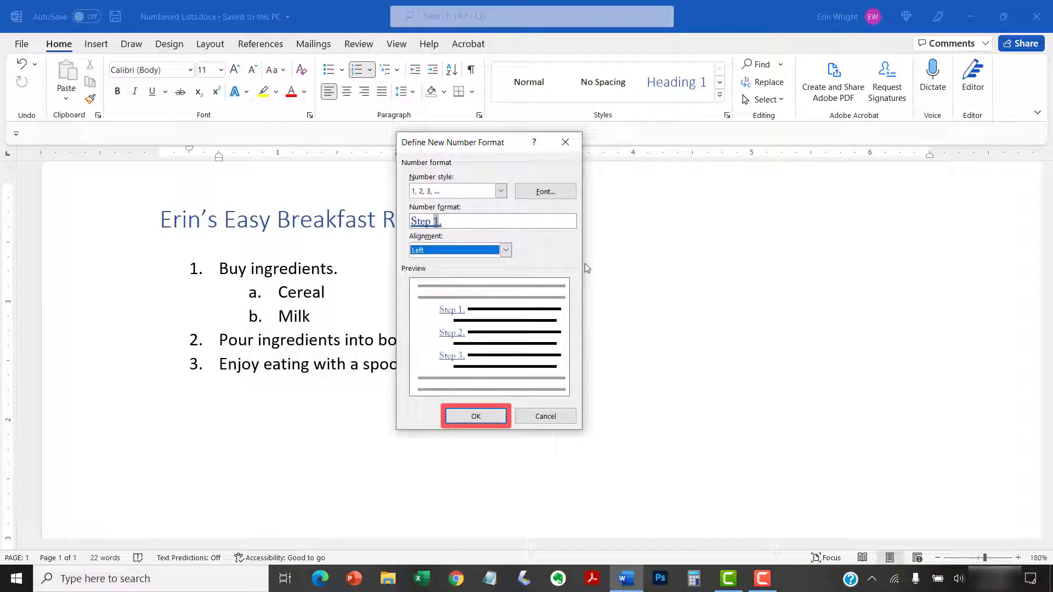
left_click(474, 416)
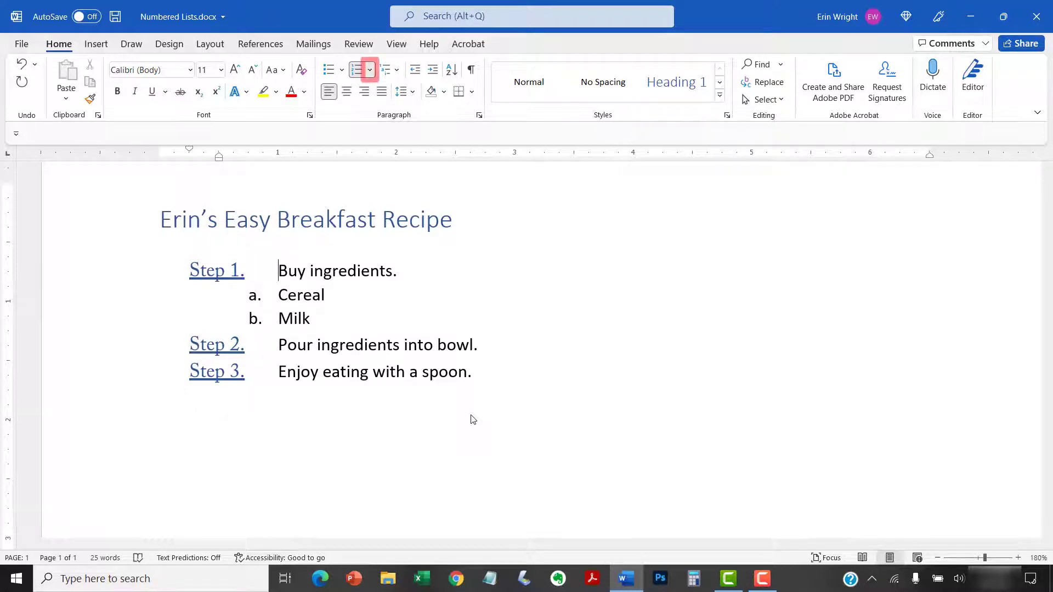
- Remove the Step numbering format from the Numbering Library
left_click(370, 71)
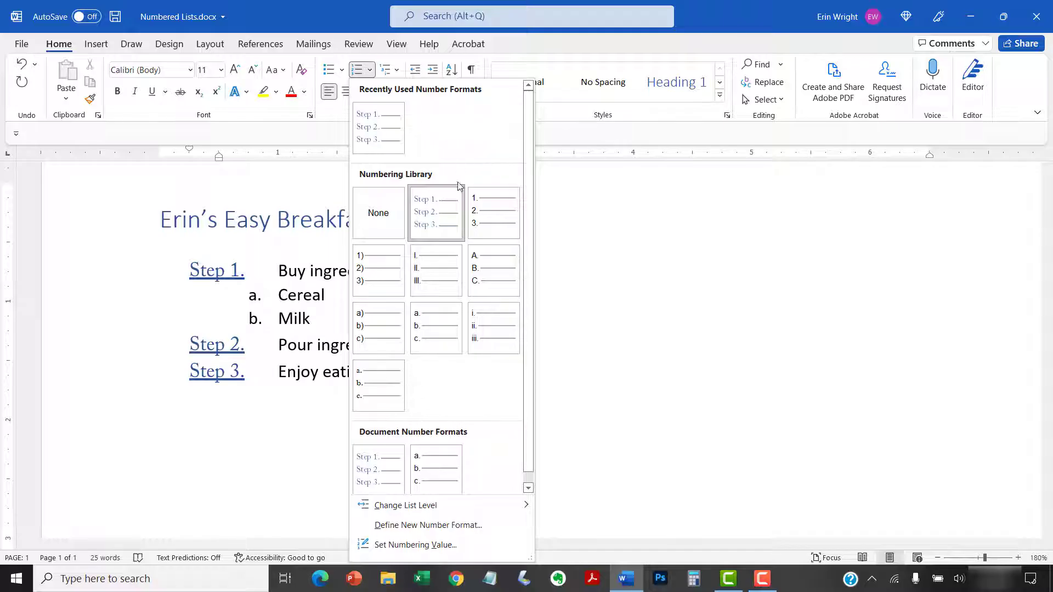
right_click(447, 208)
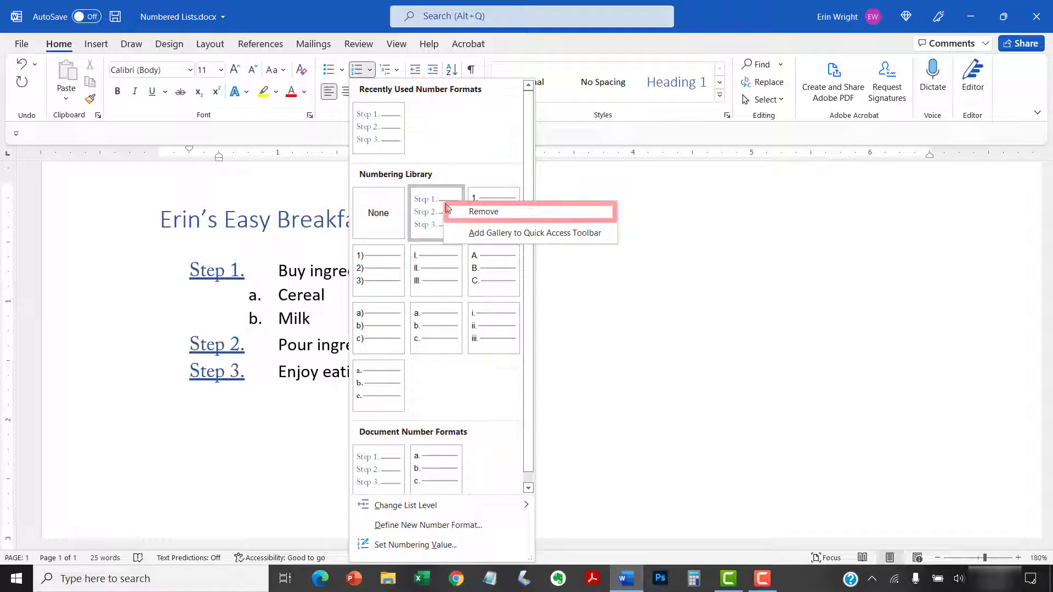
left_click(472, 218)
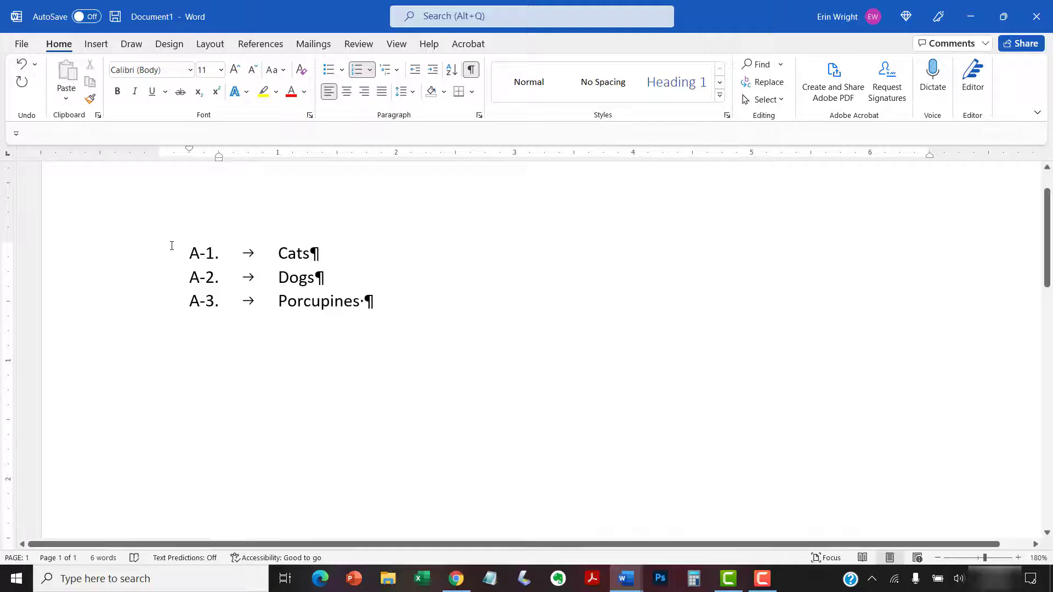
- Select the A-1., A-2., A-3. numbers of the Cats, Dogs, Porcupines list
left_click(198, 257)
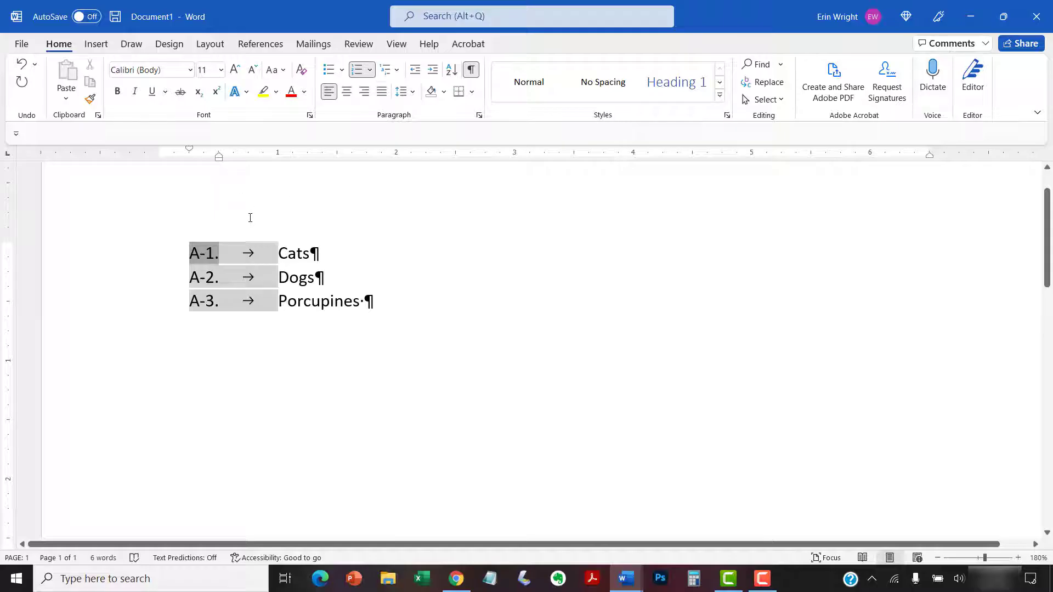
- In Adjust List Indents, follow the A-1., A-2., A-3. numbers with a space instead of a tab
right_click(220, 255)
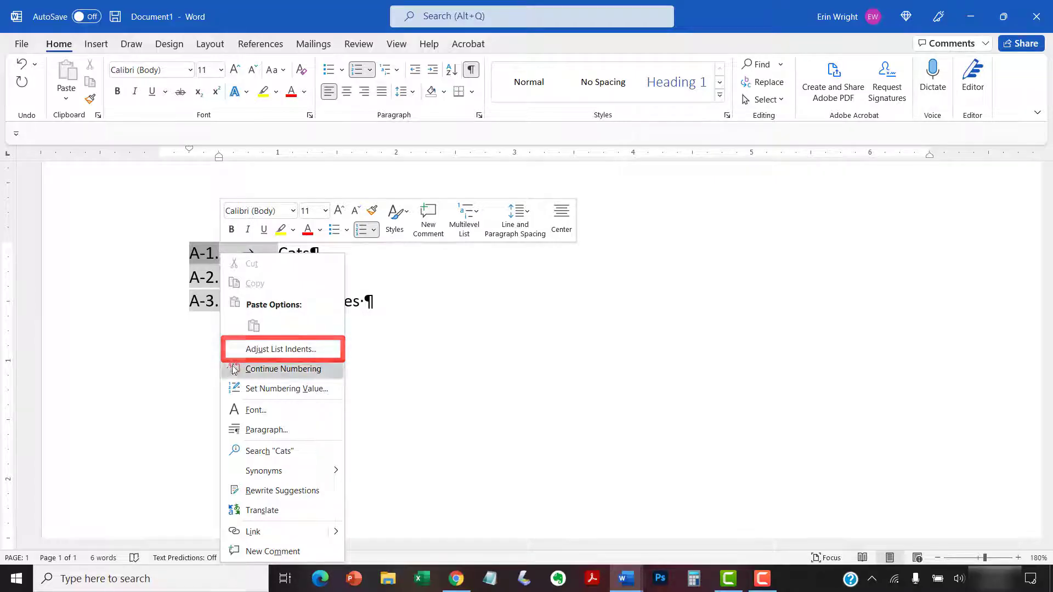
left_click(243, 350)
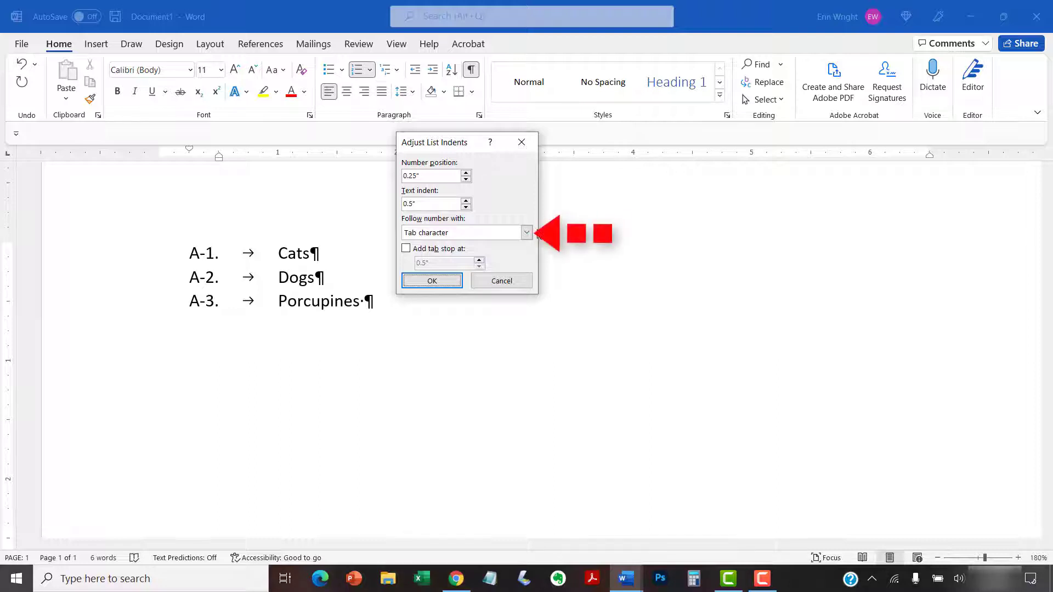
left_click(526, 233)
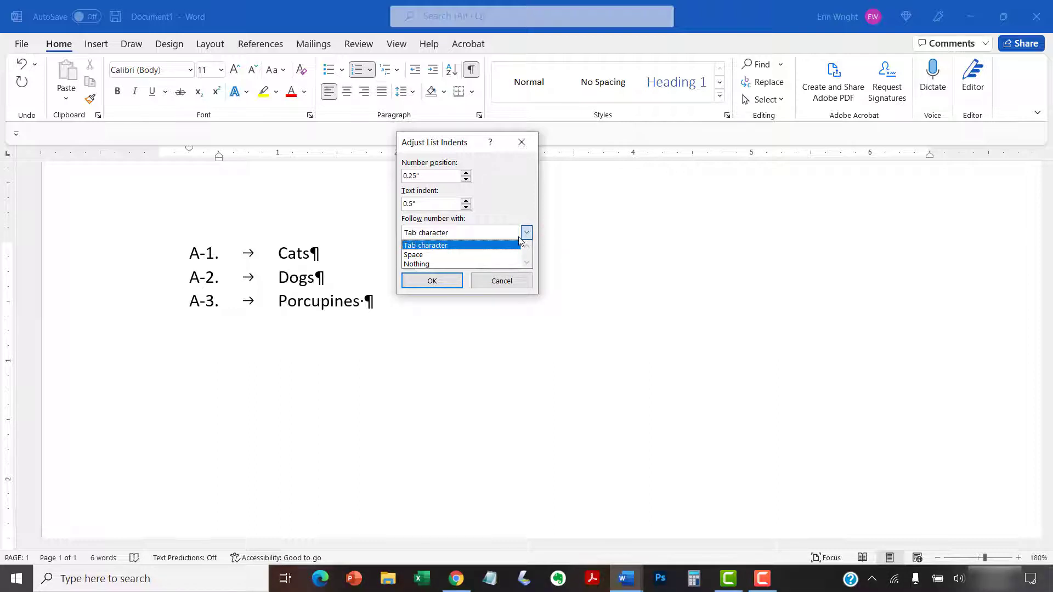
left_click(460, 255)
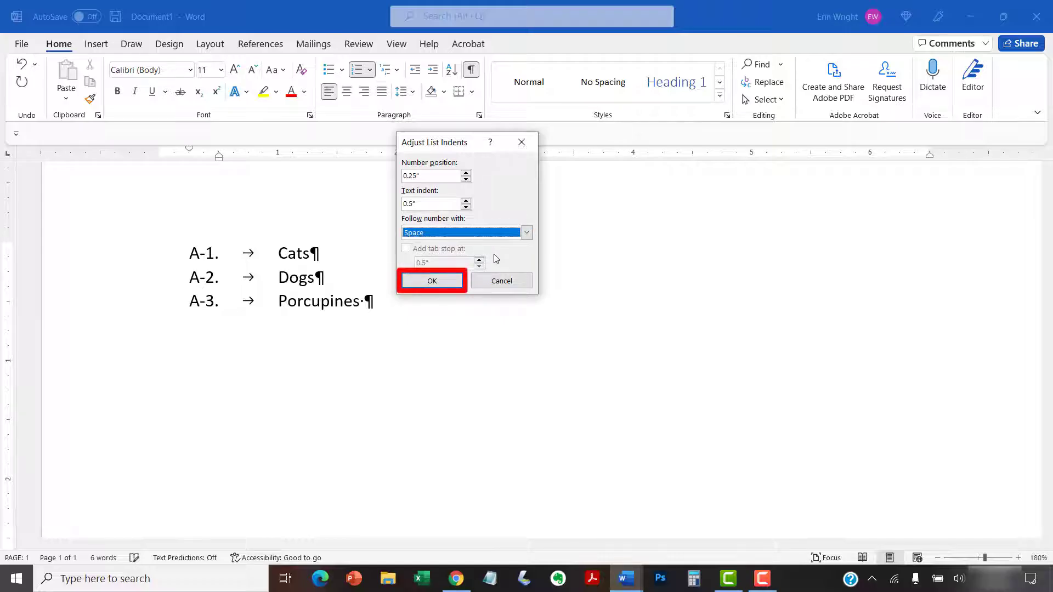
left_click(455, 285)
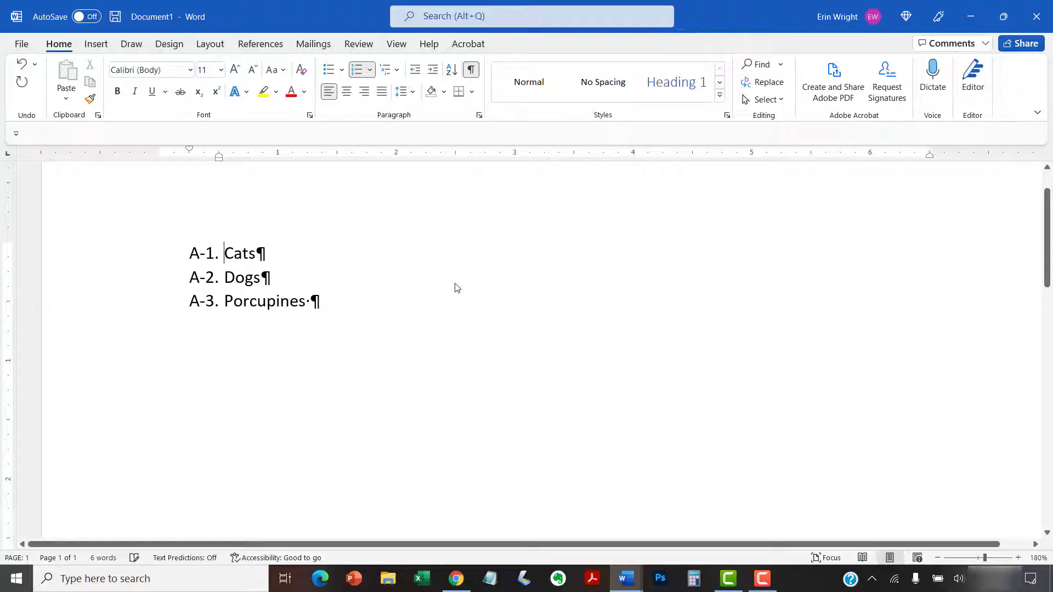